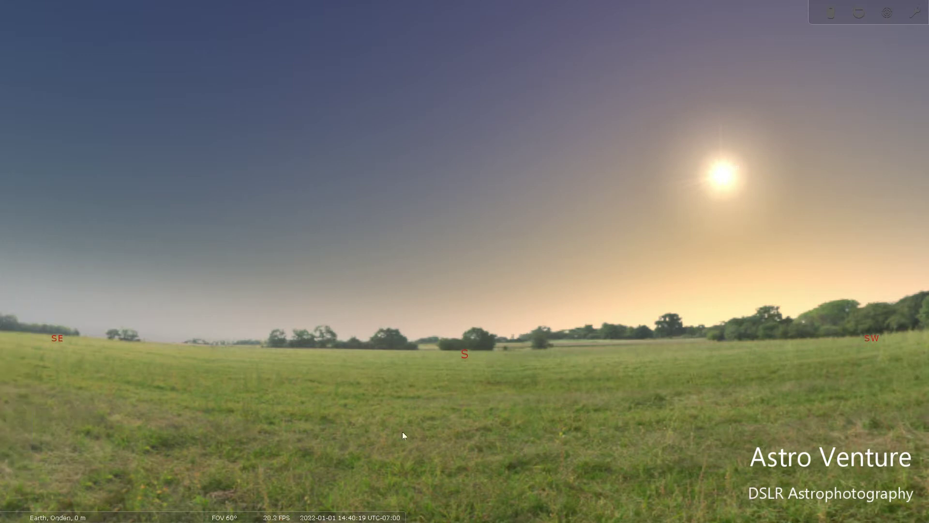
# Check the observing location in the location settings and close them.
pyautogui.moveTo(14, 314)
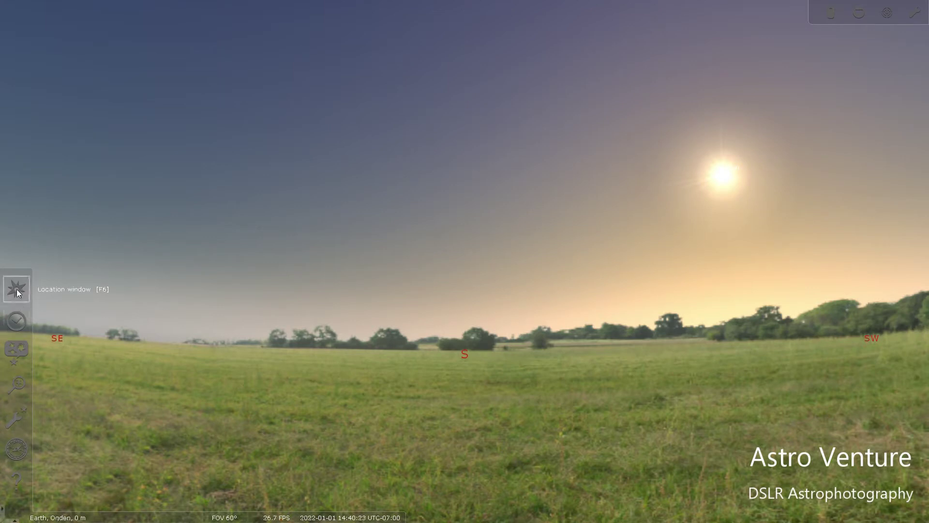
pyautogui.click(16, 290)
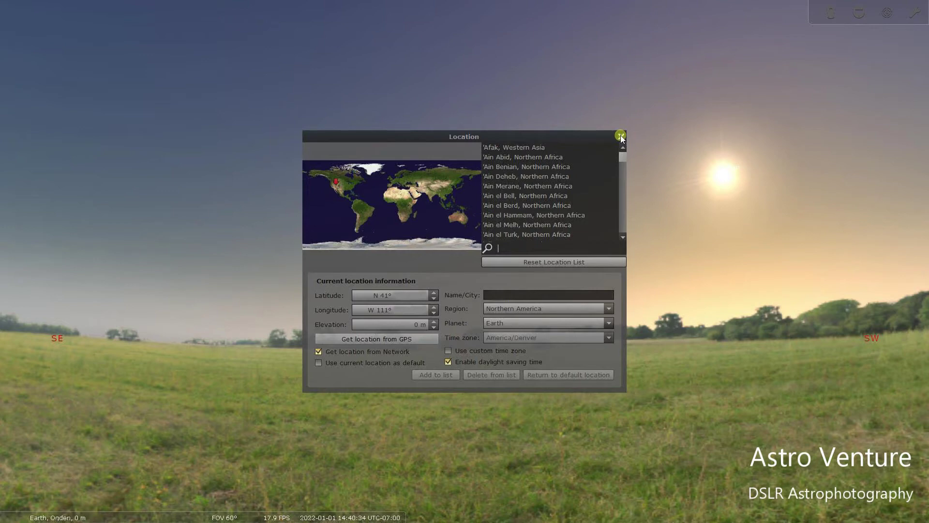
pyautogui.click(620, 135)
# Open the date and time settings and advance the hour to 22 on 2022-1-1.
pyautogui.moveTo(7, 289)
pyautogui.click(15, 320)
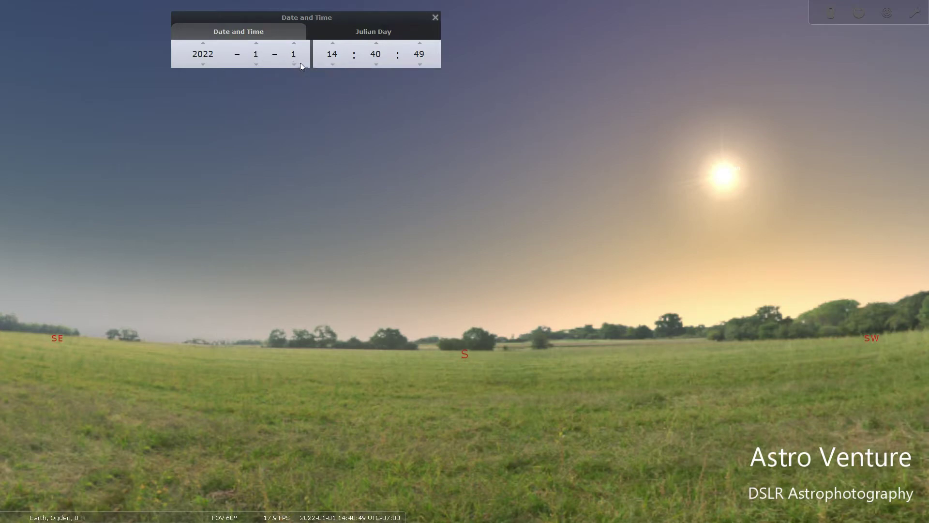
pyautogui.click(333, 43)
pyautogui.click(332, 43)
pyautogui.click(333, 43)
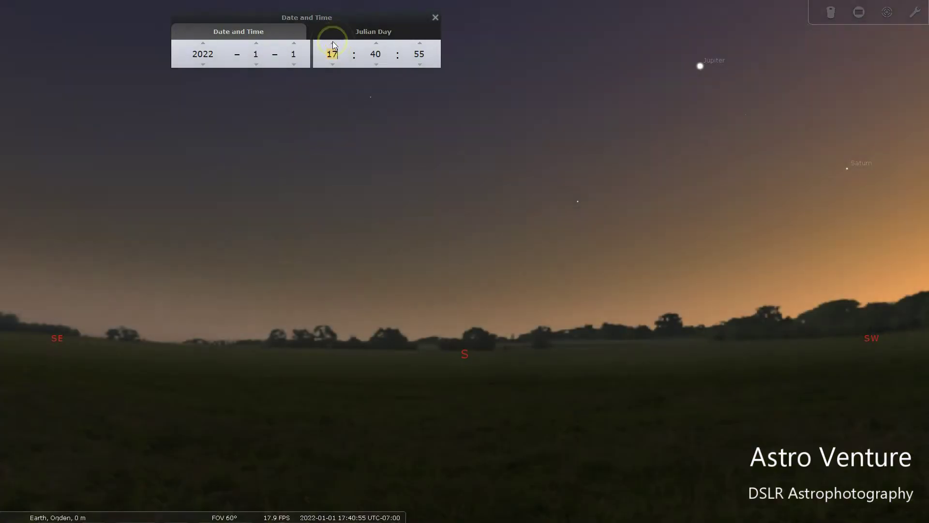
pyautogui.click(332, 43)
pyautogui.click(333, 43)
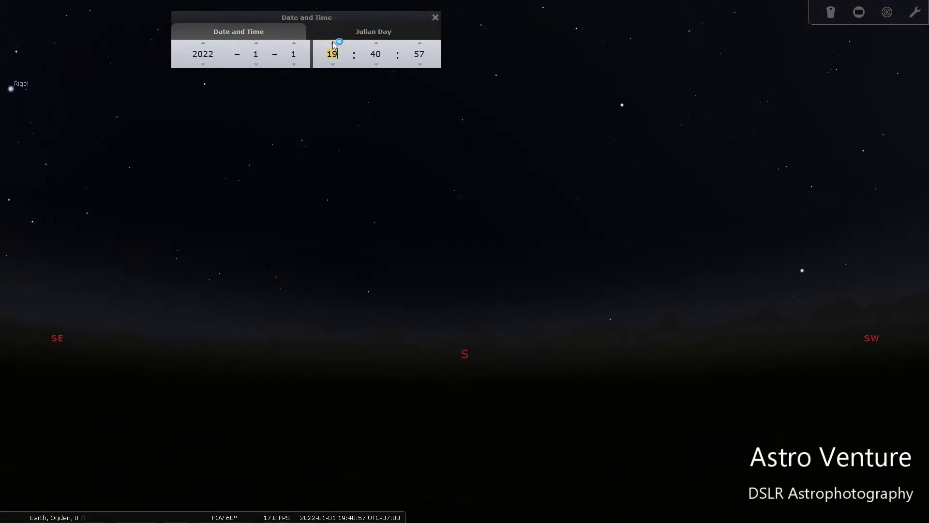
pyautogui.click(332, 43)
pyautogui.click(332, 43)
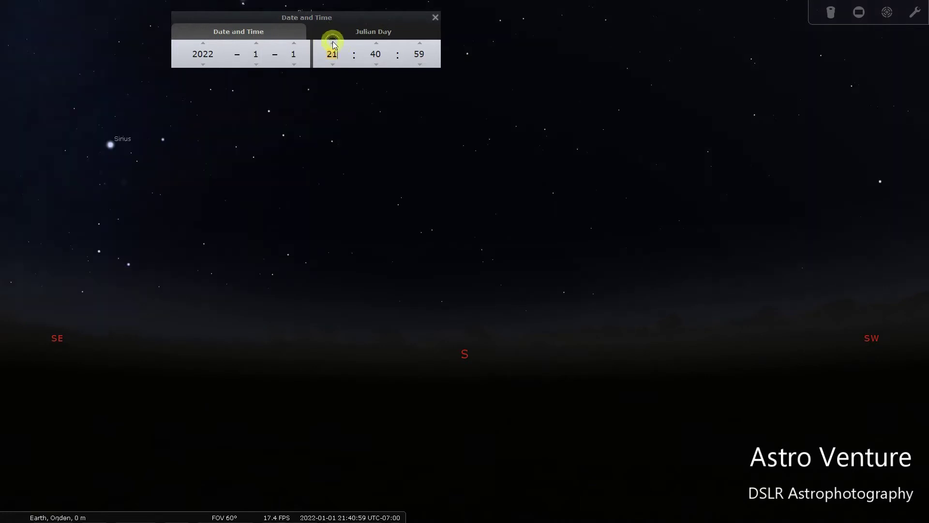
pyautogui.click(332, 43)
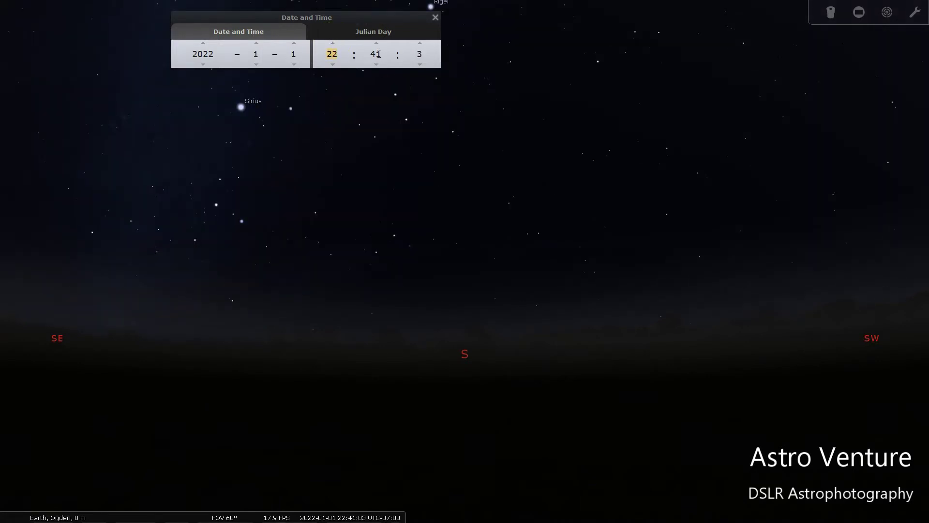
# Shift the view higher in the southern sky and set the hour to 23.
pyautogui.moveTo(463, 147); pyautogui.dragTo(479, 249)
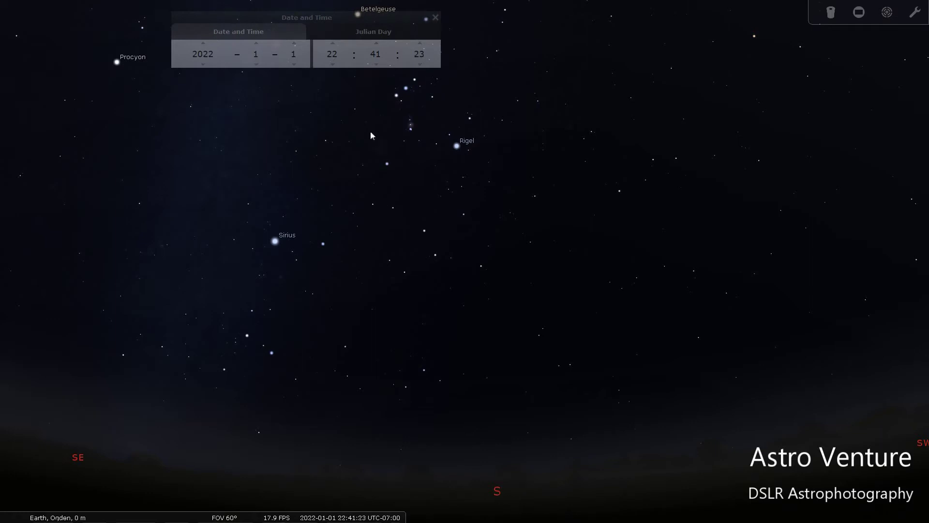
pyautogui.click(332, 64)
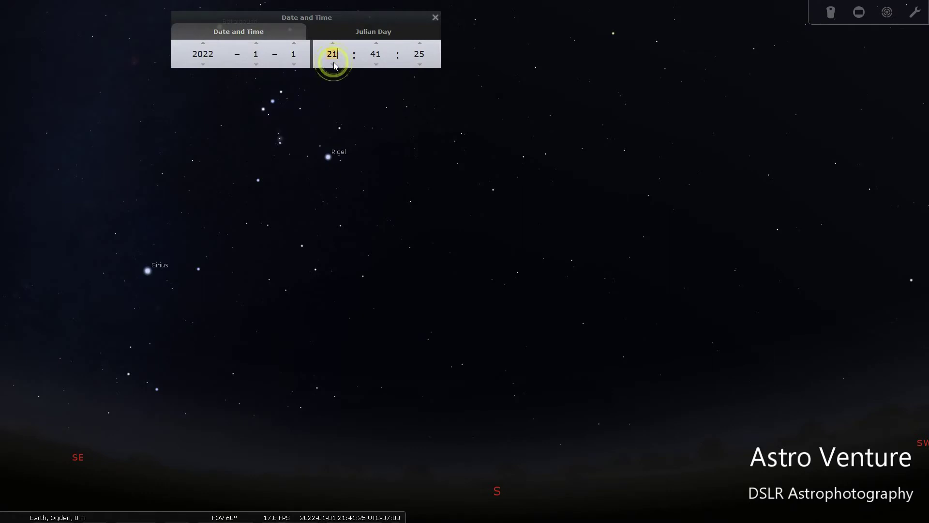
pyautogui.click(332, 43)
pyautogui.click(333, 43)
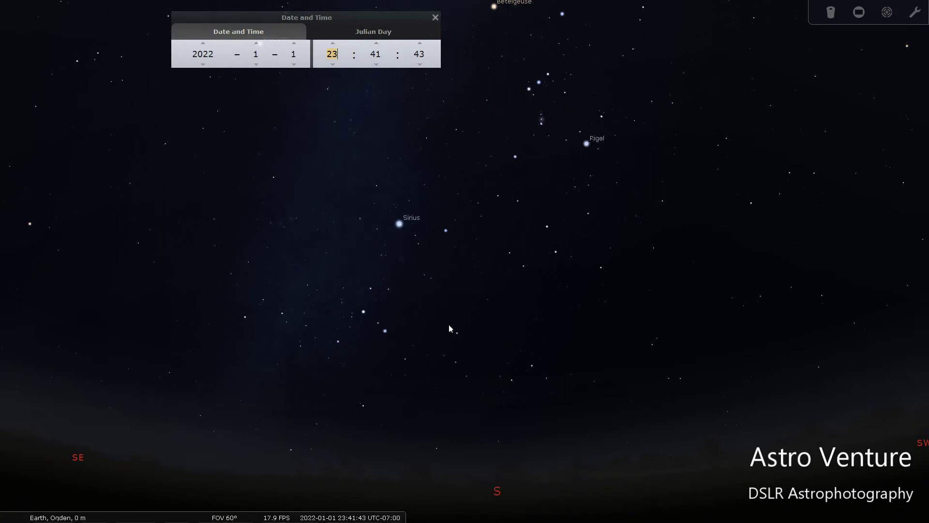
# Set the minutes of the simulated time to 15 and close the date and time settings.
pyautogui.scroll(-5, 375, 57)
pyautogui.scroll(-9, 376, 64)
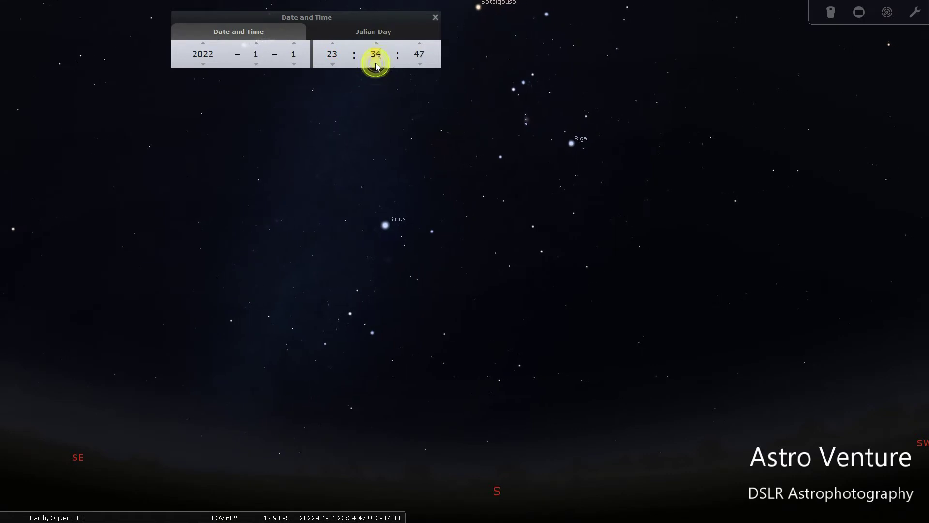
pyautogui.scroll(-8, 377, 66)
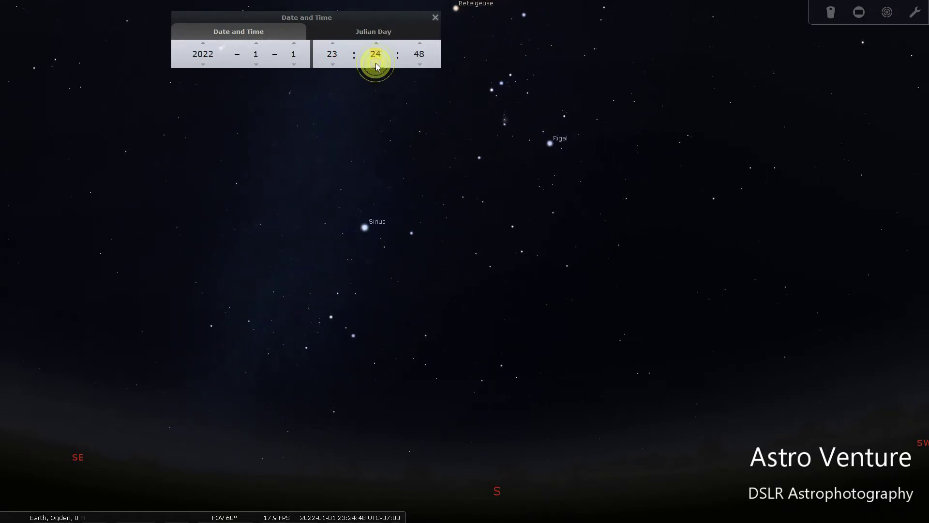
pyautogui.scroll(-4, 376, 61)
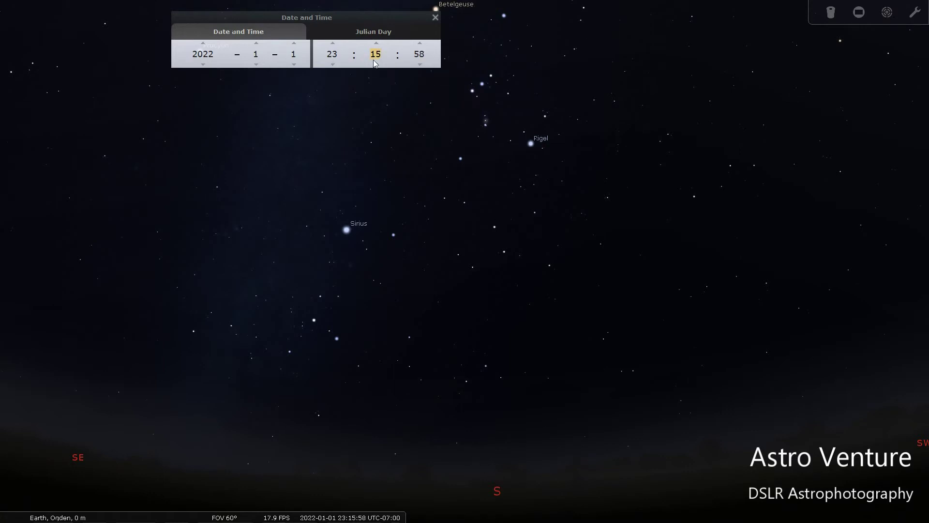
pyautogui.click(435, 18)
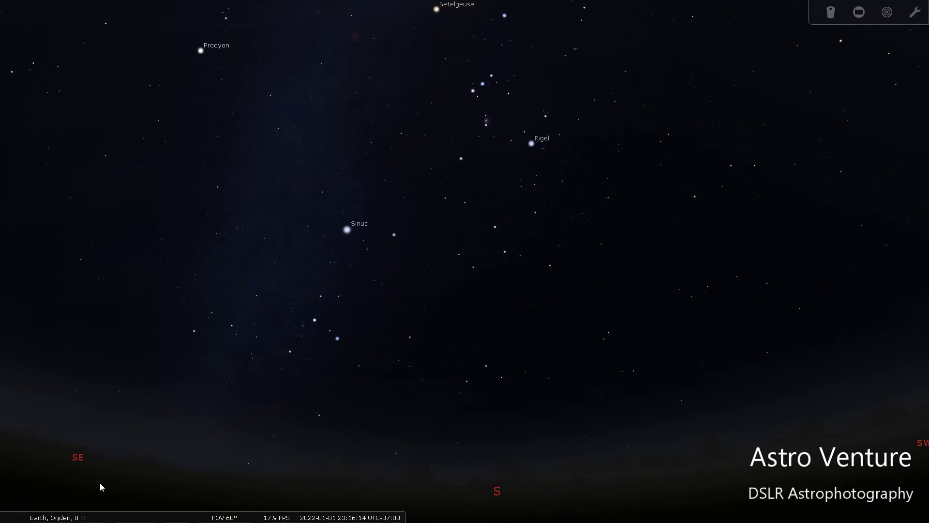
# Turn on the constellation lines and bring all of Orion into view.
pyautogui.moveTo(30, 516)
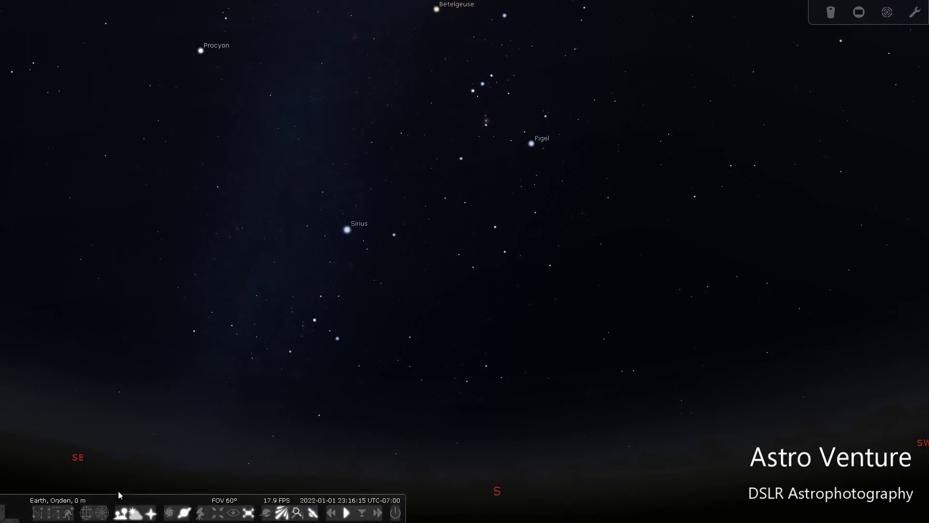
pyautogui.click(38, 517)
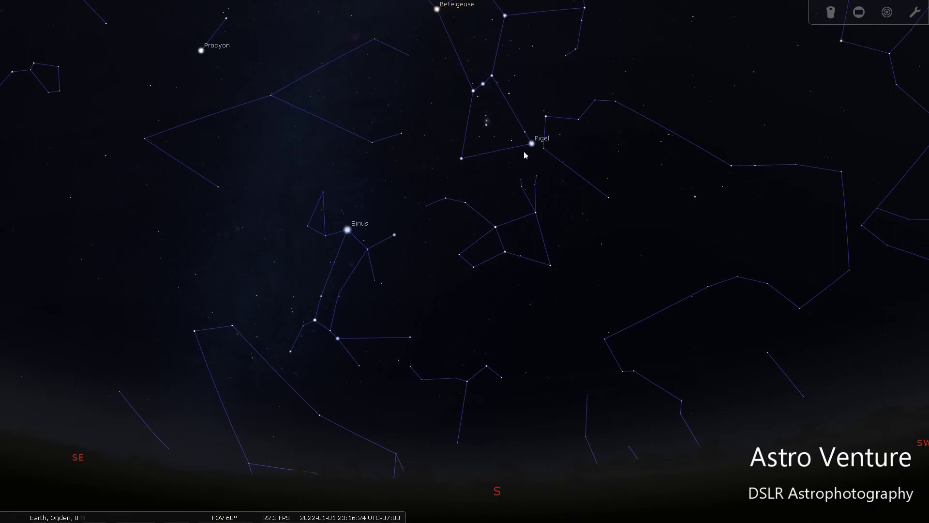
pyautogui.moveTo(532, 75); pyautogui.dragTo(516, 207)
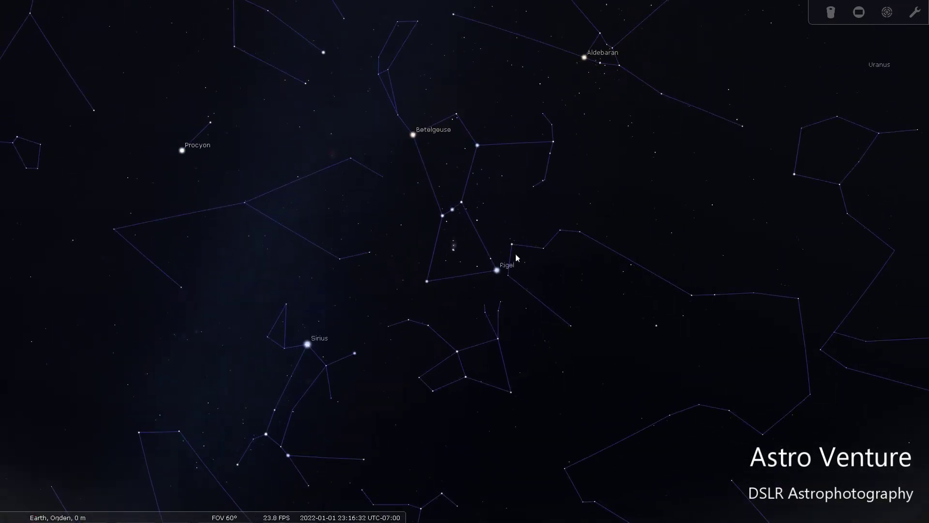
pyautogui.moveTo(559, 277); pyautogui.dragTo(507, 256)
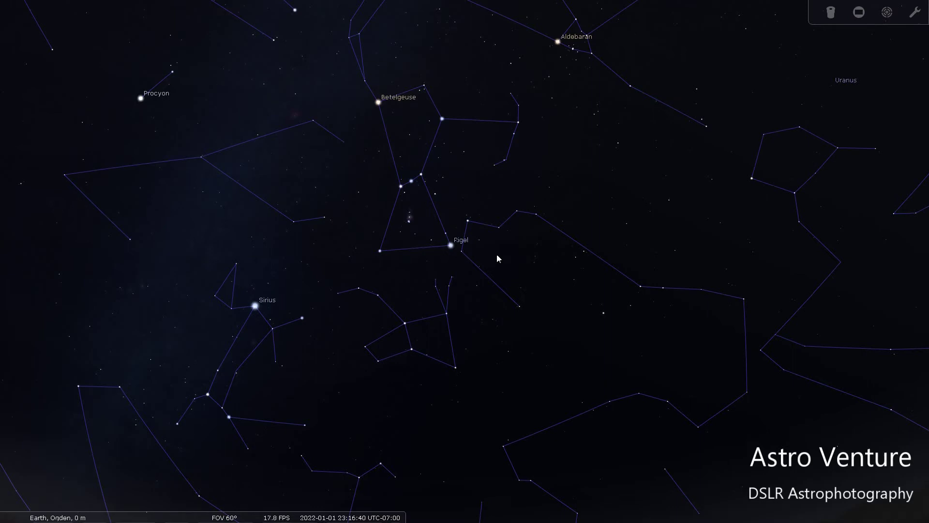
# Search the sky objects for "witch head" and go to the Witch Head Nebula.
pyautogui.moveTo(15, 288)
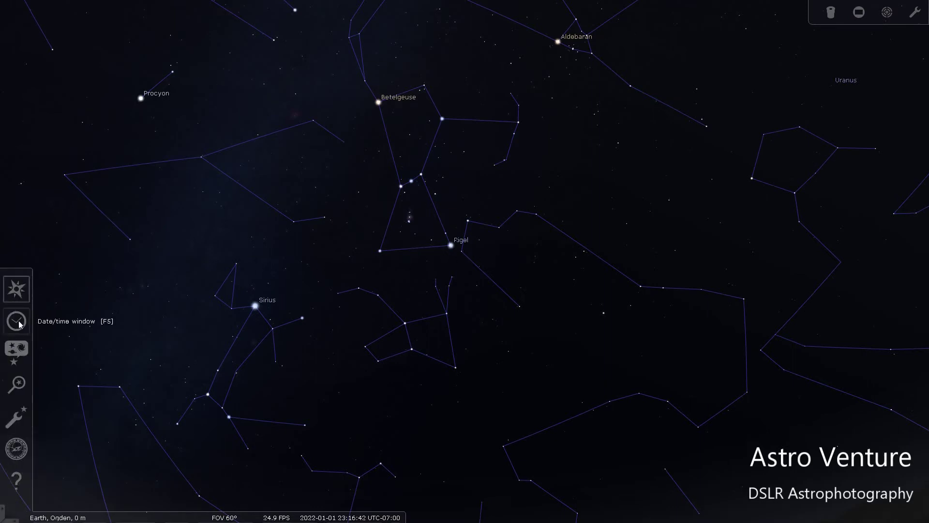
pyautogui.click(17, 385)
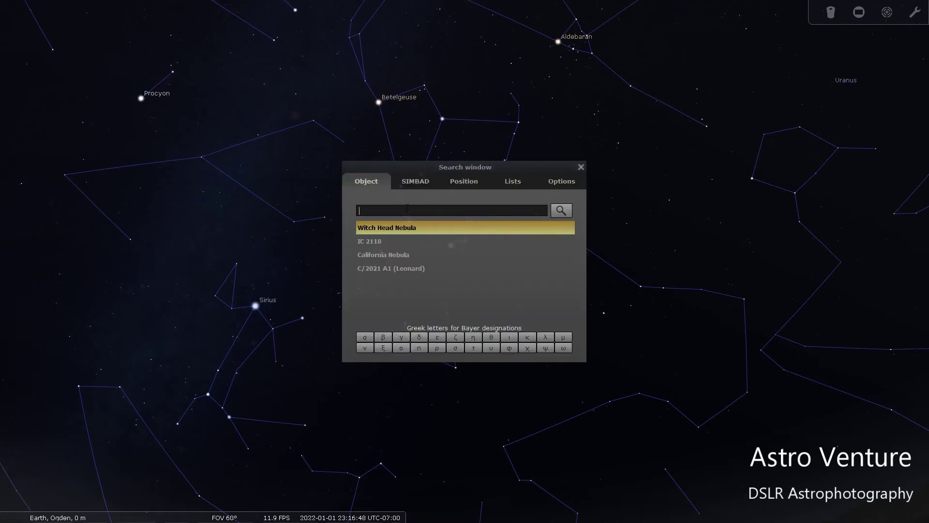
pyautogui.click(406, 207)
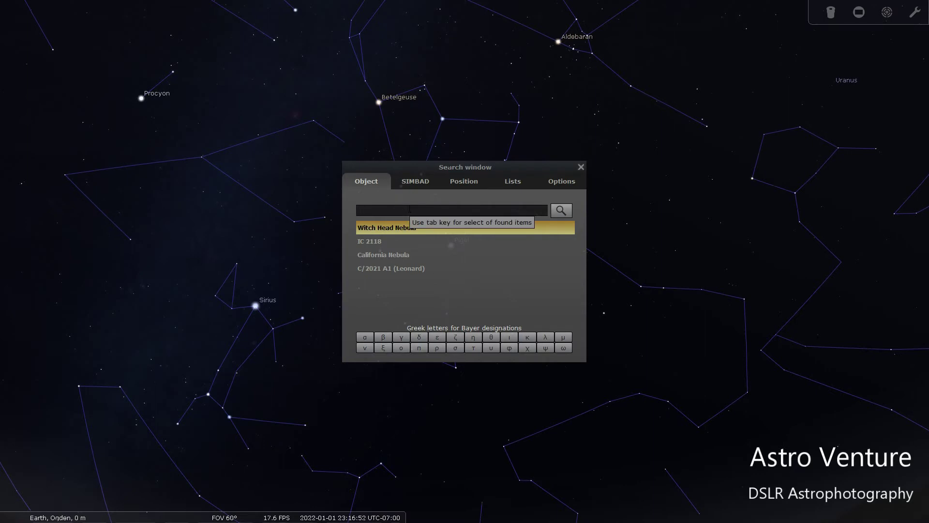
pyautogui.write('with')
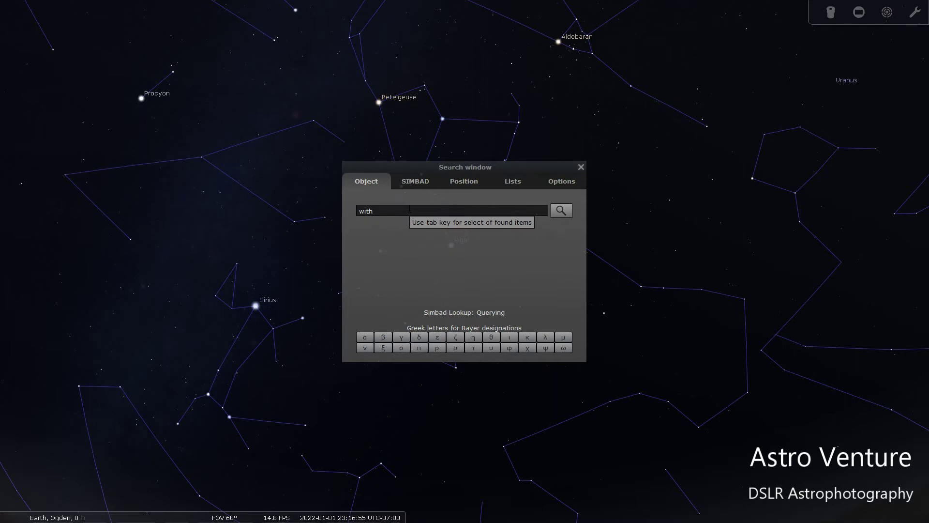
pyautogui.press('BackSpace')
pyautogui.write('ch head')
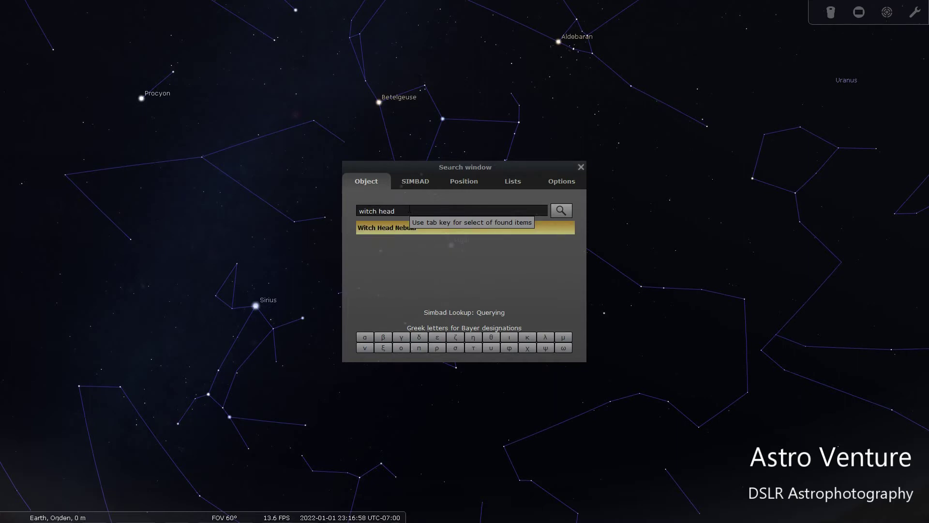
pyautogui.click(393, 228)
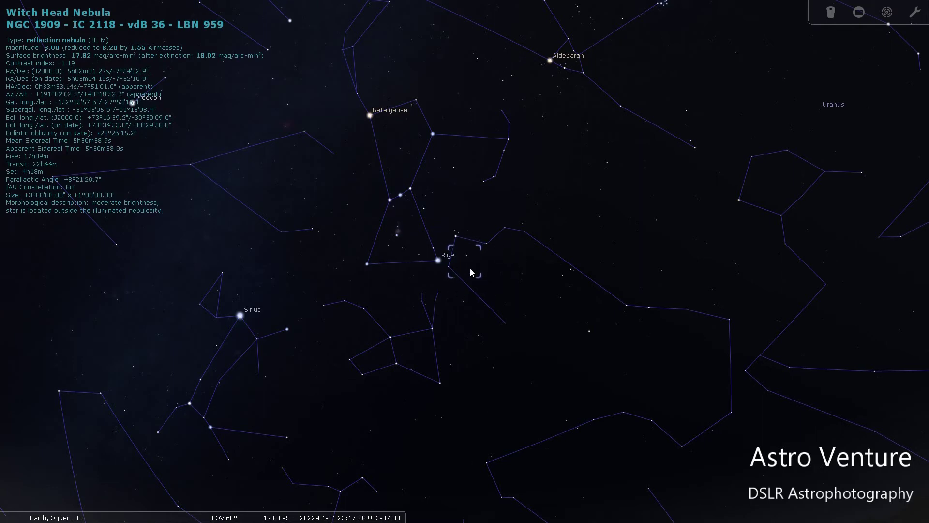
# Inspect the Witch Head Nebula up close and turn on the constellation labels.
pyautogui.scroll(3, 471, 271)
pyautogui.scroll(3, 471, 272)
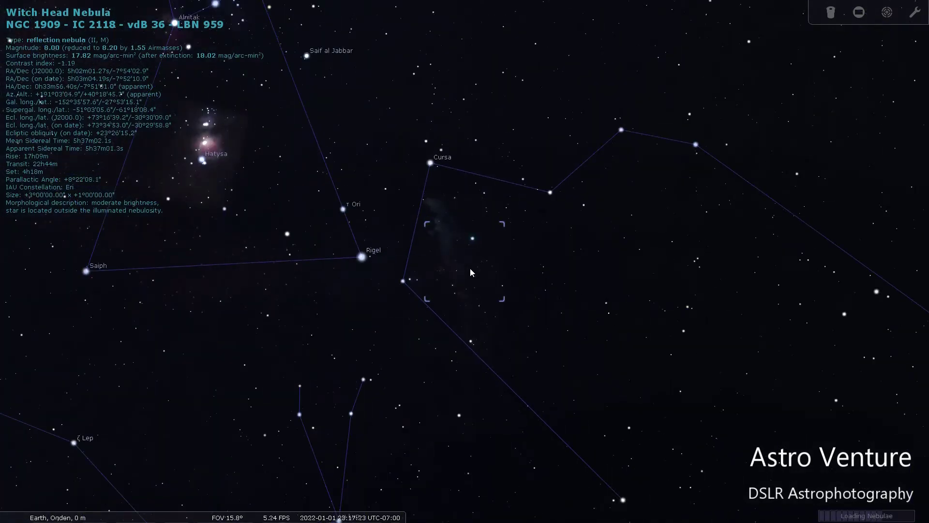
pyautogui.scroll(3, 470, 272)
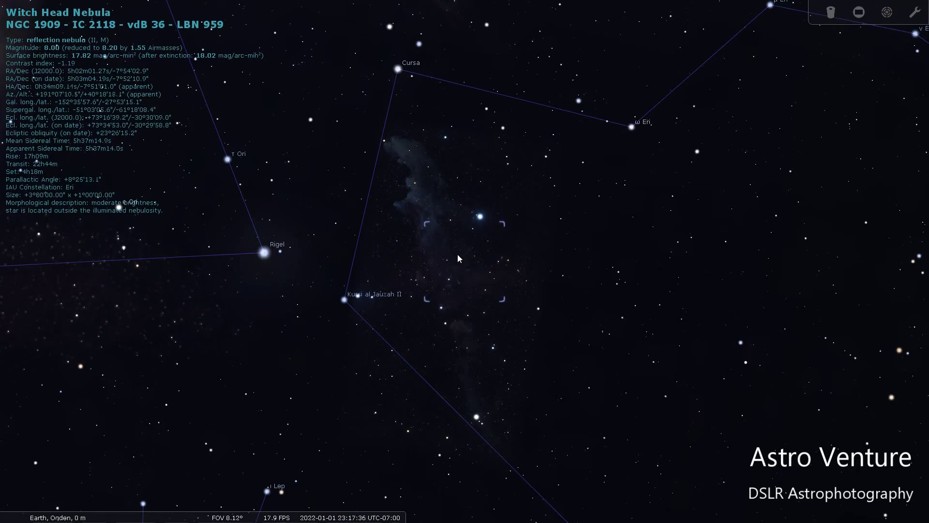
pyautogui.scroll(-4, 457, 254)
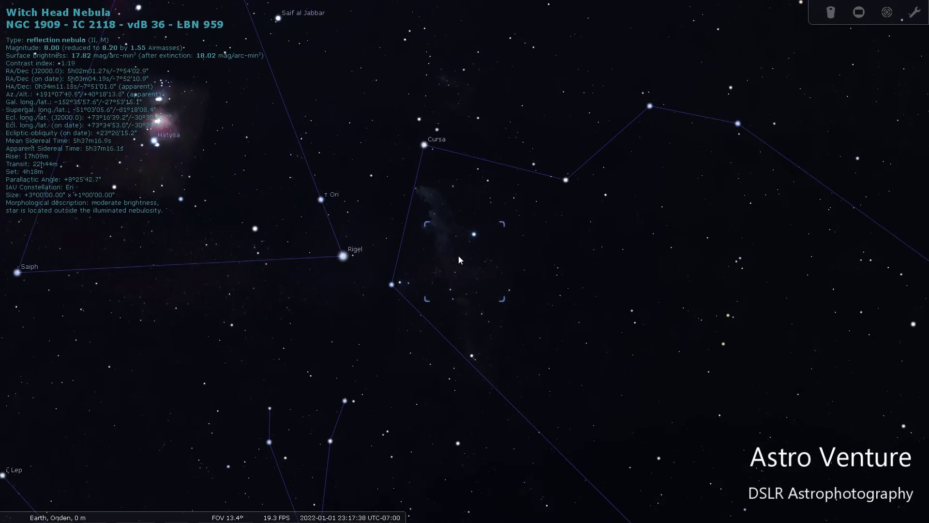
pyautogui.scroll(-3, 458, 257)
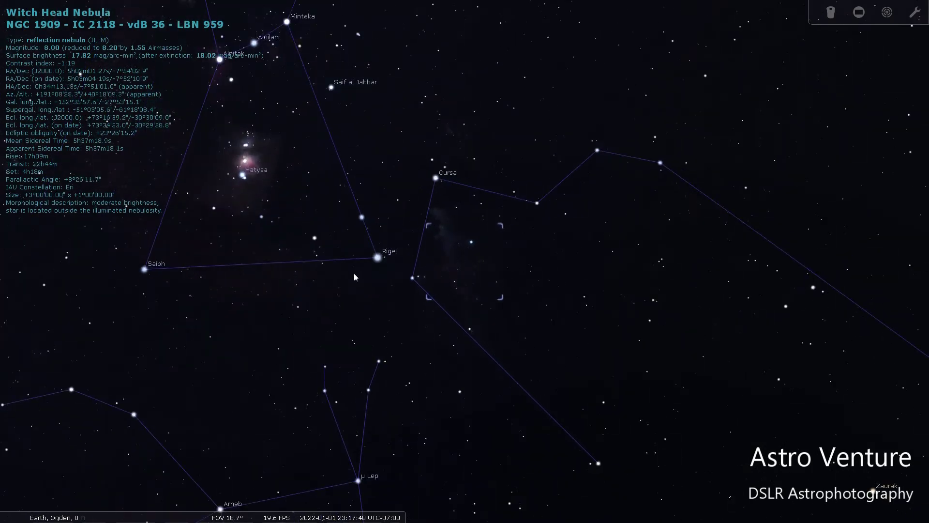
pyautogui.moveTo(54, 514)
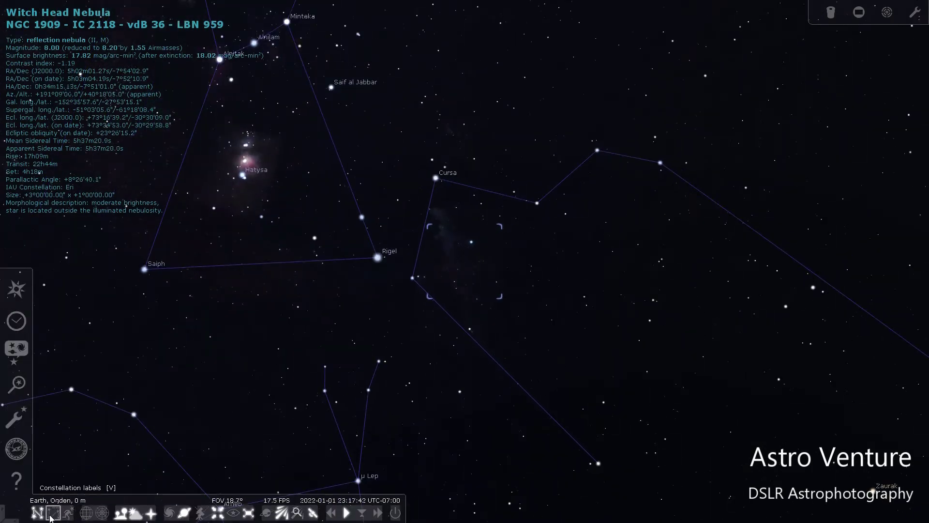
pyautogui.click(53, 515)
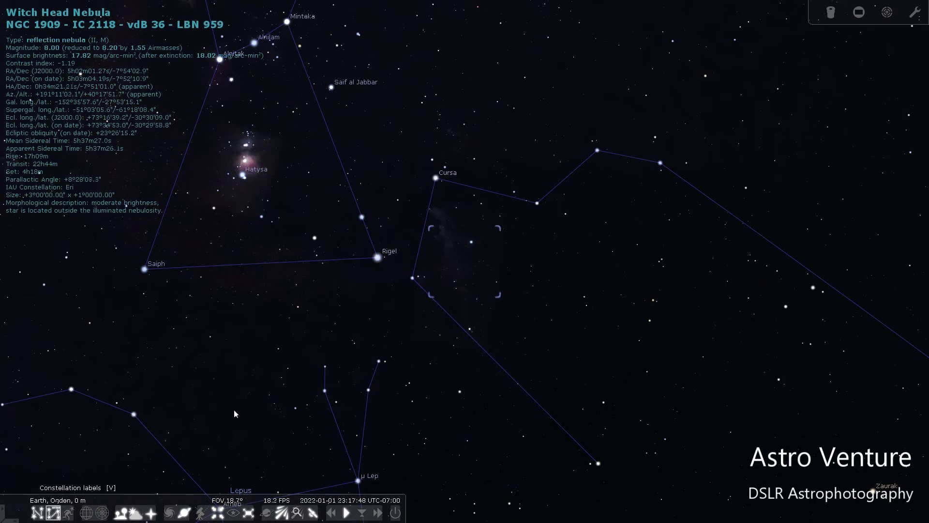
# Examine where the Witch Head Nebula lies relative to Rigel, Orion and the neighbouring constellations.
pyautogui.scroll(-5, 432, 288)
pyautogui.scroll(-5, 432, 288)
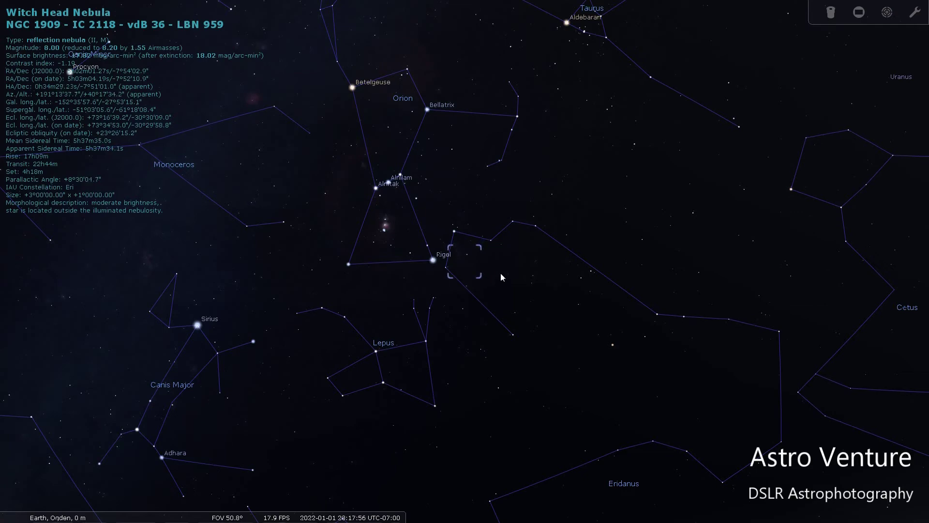
pyautogui.scroll(5, 502, 275)
pyautogui.scroll(-5, 503, 277)
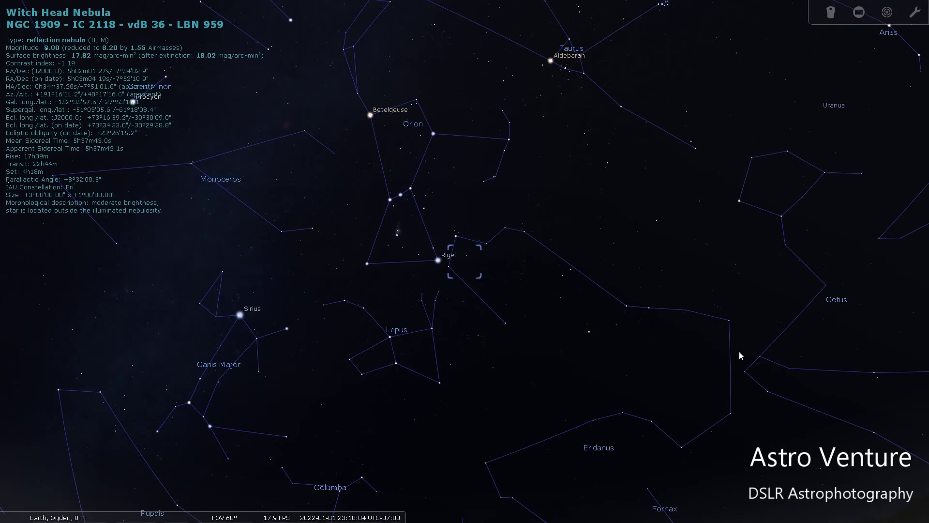
pyautogui.scroll(3, 482, 287)
pyautogui.scroll(2, 472, 271)
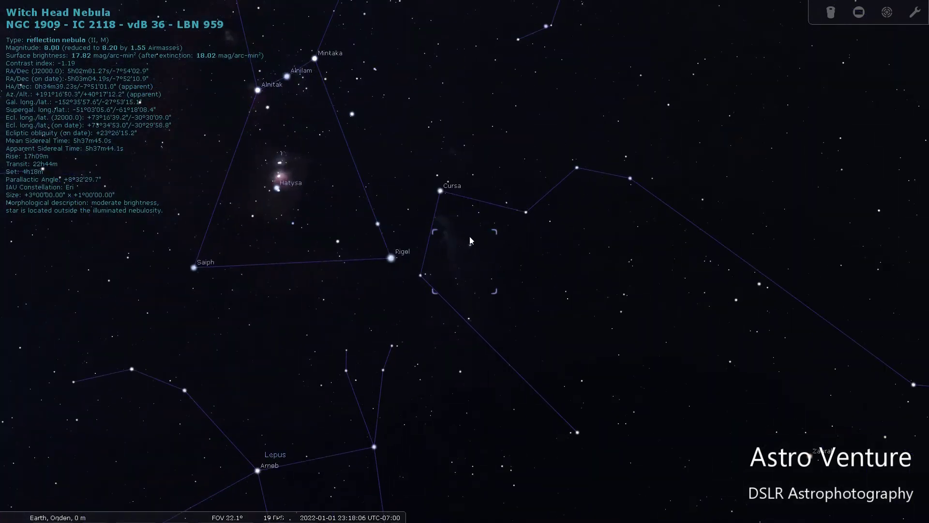
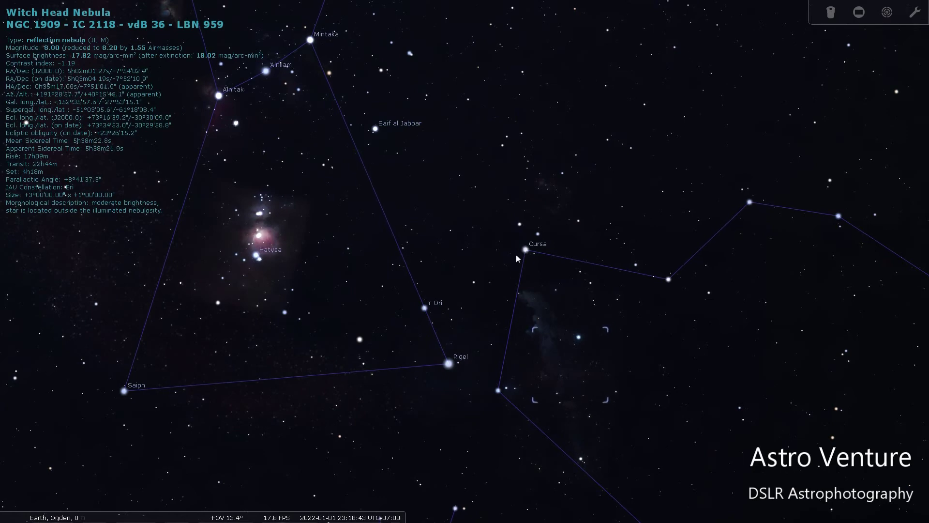
pyautogui.moveTo(509, 271); pyautogui.dragTo(474, 230)
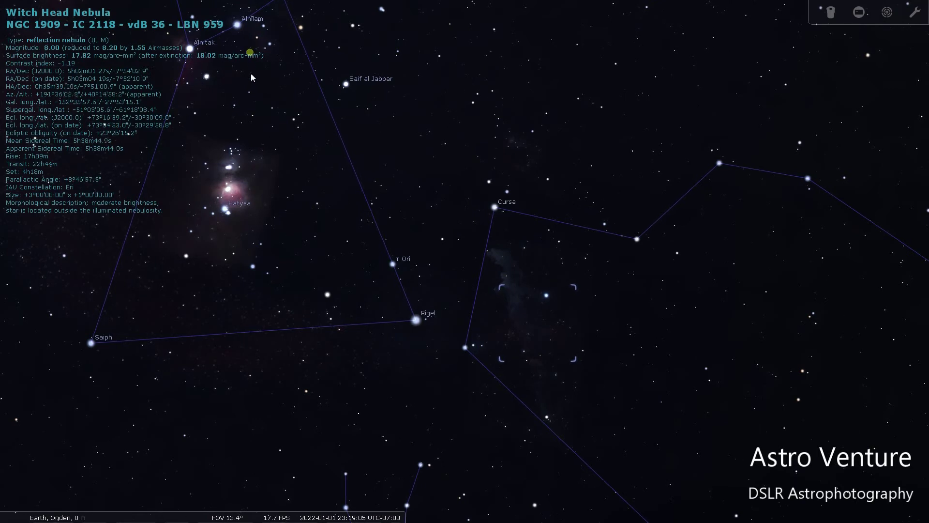
# Examine how Cursa and Rigel point to the Witch Head Nebula, and view the nebula up close.
pyautogui.moveTo(249, 56); pyautogui.dragTo(259, 79)
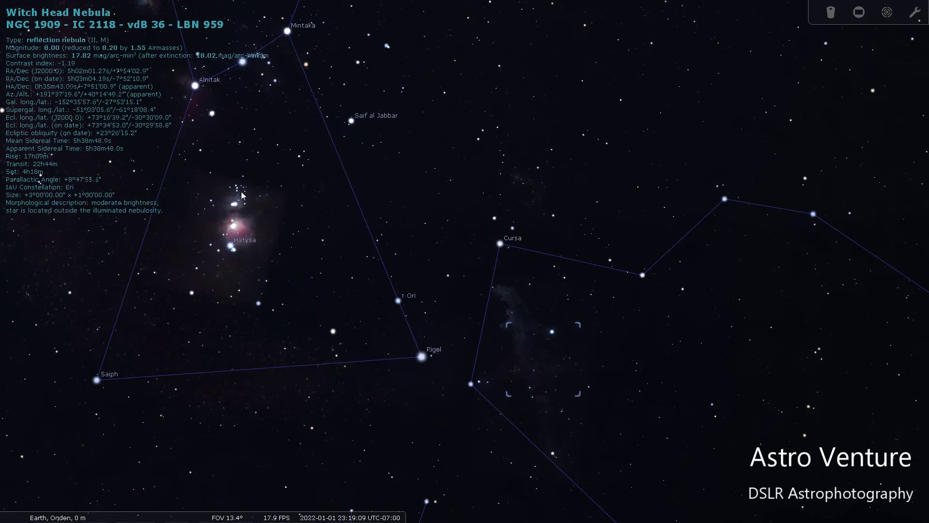
pyautogui.moveTo(366, 321); pyautogui.dragTo(341, 267)
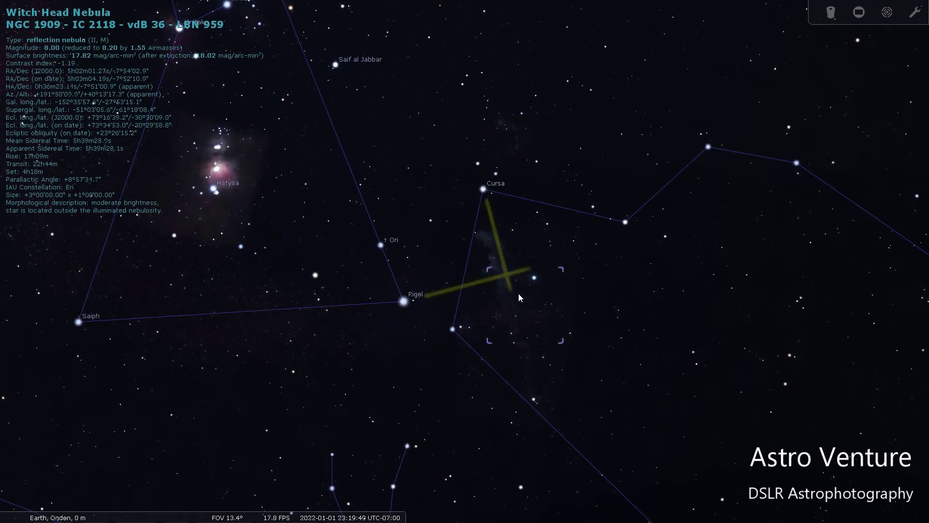
pyautogui.scroll(2, 515, 297)
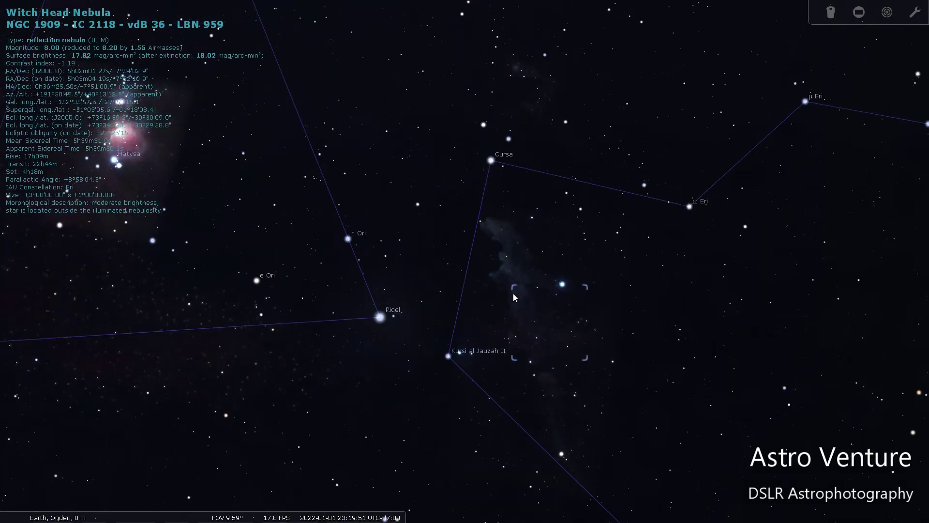
pyautogui.scroll(1, 513, 293)
pyautogui.moveTo(576, 332); pyautogui.dragTo(483, 277)
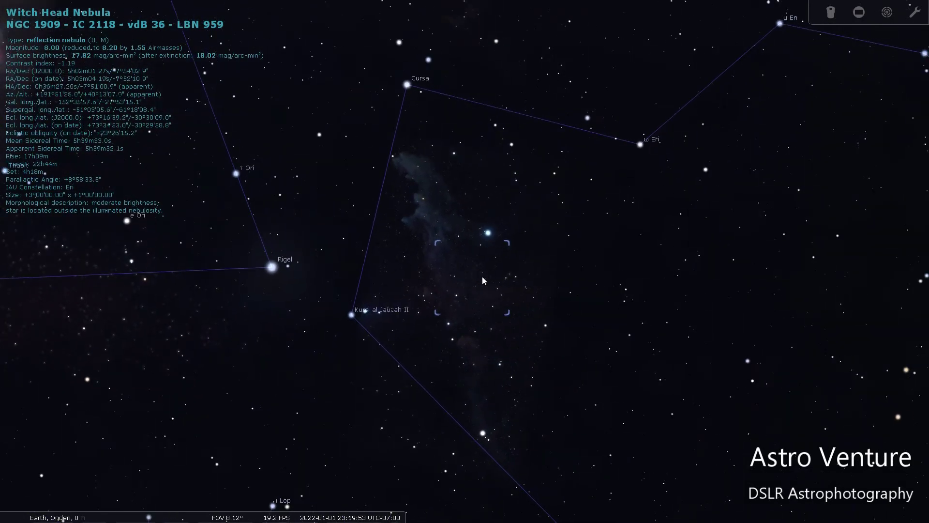
pyautogui.scroll(1, 482, 277)
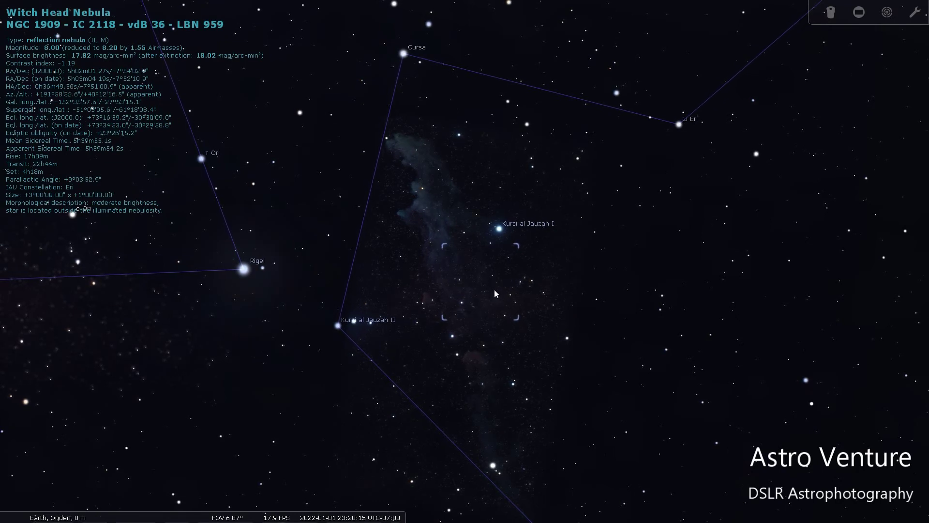
pyautogui.moveTo(495, 312); pyautogui.dragTo(551, 290)
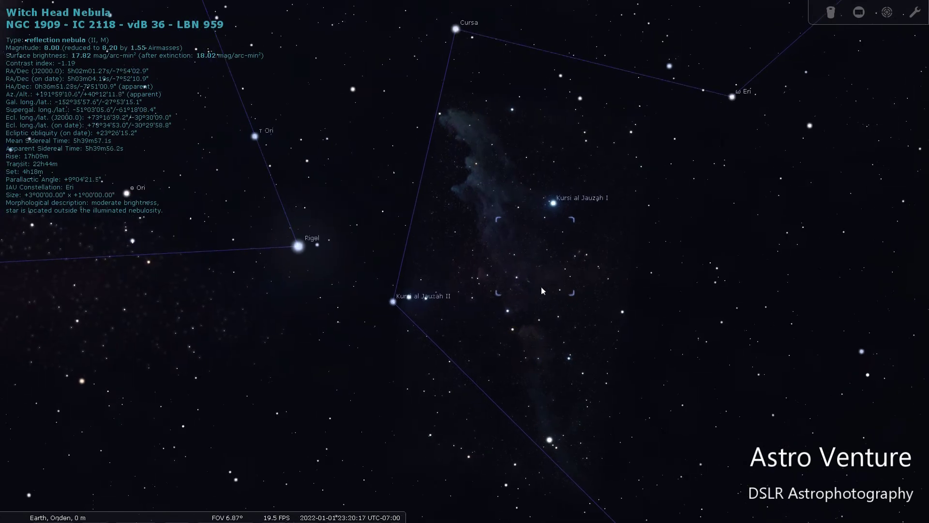
# Compare the Witch Head Nebula with the Orion Nebula and Rigel, and inspect its full extent from head to tail.
pyautogui.moveTo(193, 149); pyautogui.dragTo(491, 320)
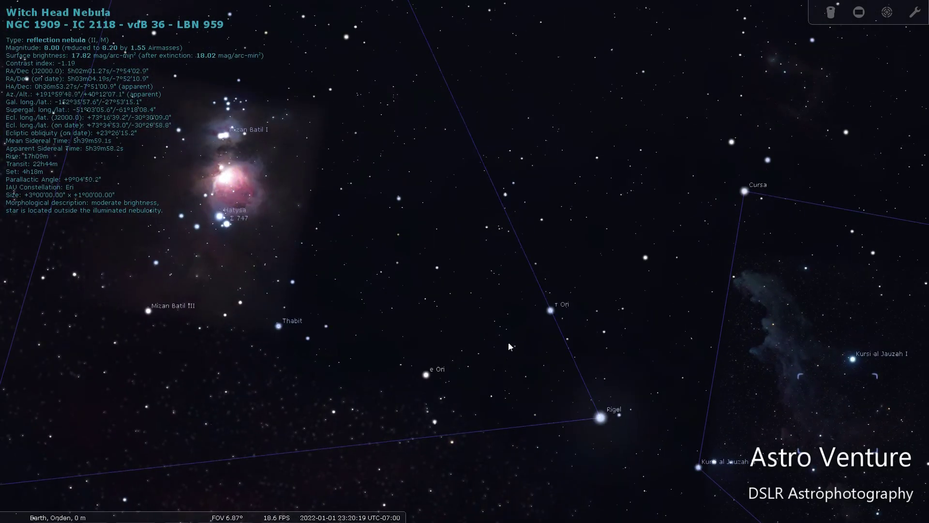
pyautogui.moveTo(554, 327); pyautogui.dragTo(354, 239)
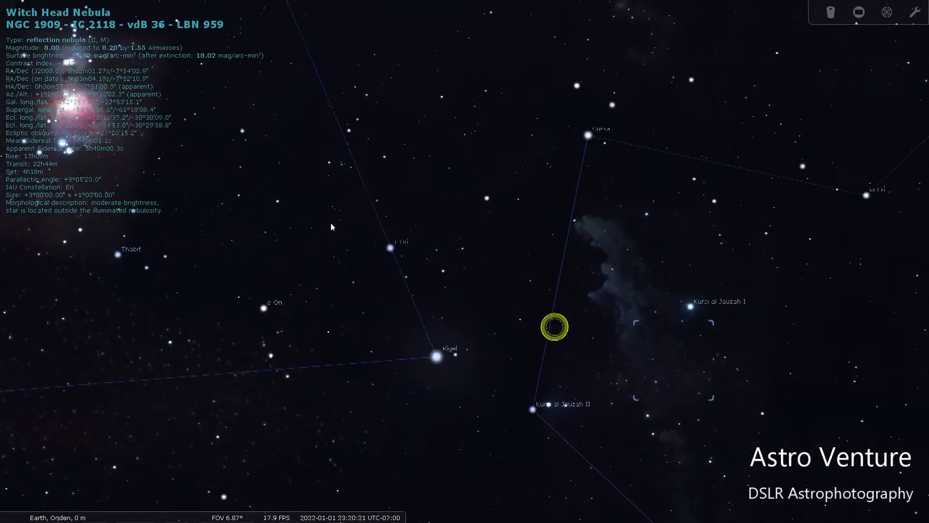
pyautogui.moveTo(532, 349); pyautogui.dragTo(486, 306)
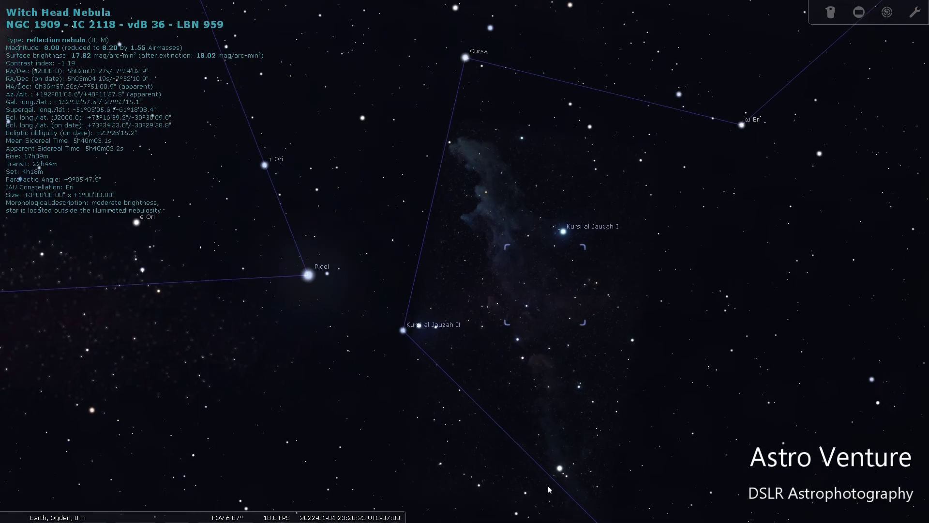
pyautogui.moveTo(715, 438); pyautogui.dragTo(625, 353)
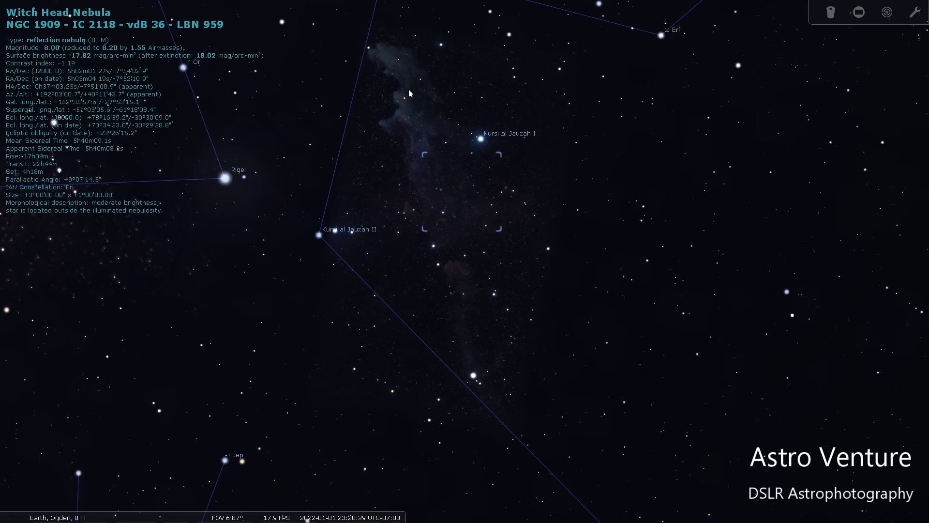
pyautogui.moveTo(510, 200); pyautogui.dragTo(531, 284)
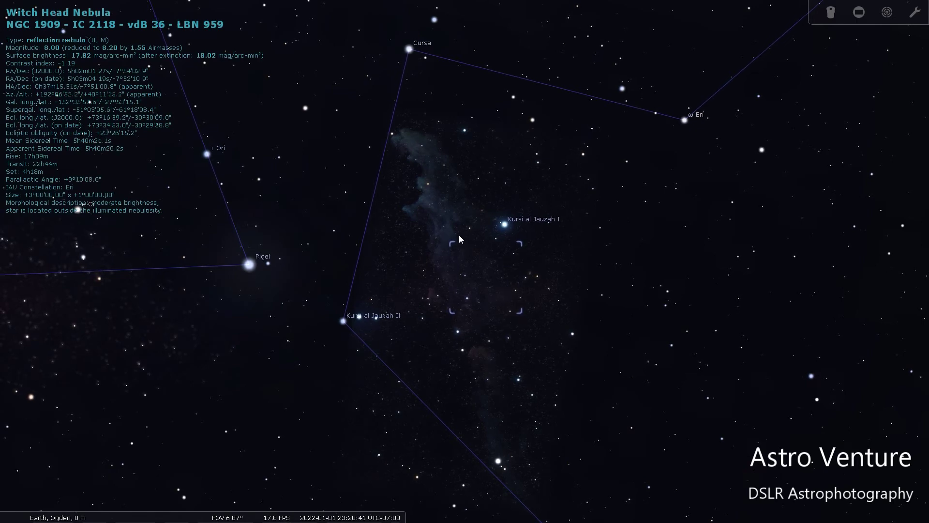
pyautogui.moveTo(459, 236); pyautogui.dragTo(440, 169)
pyautogui.moveTo(513, 312); pyautogui.dragTo(491, 234)
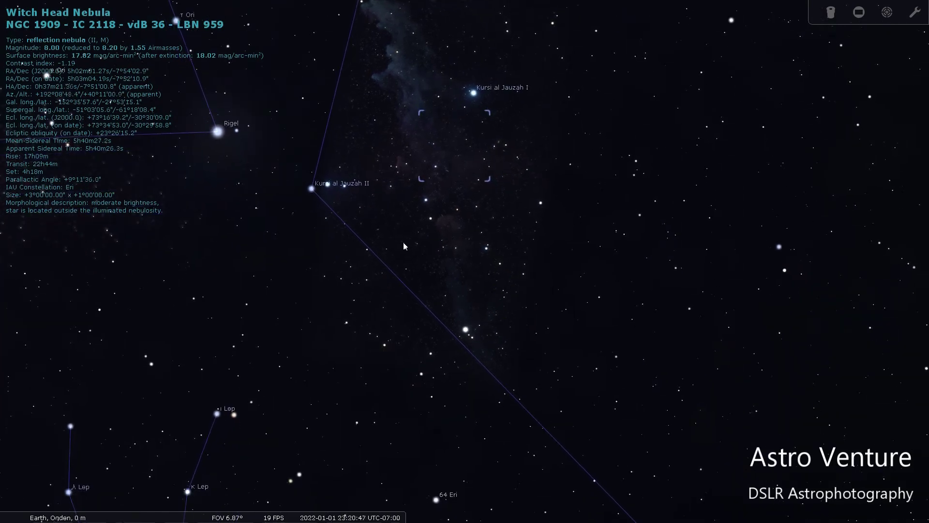
pyautogui.moveTo(429, 188); pyautogui.dragTo(504, 304)
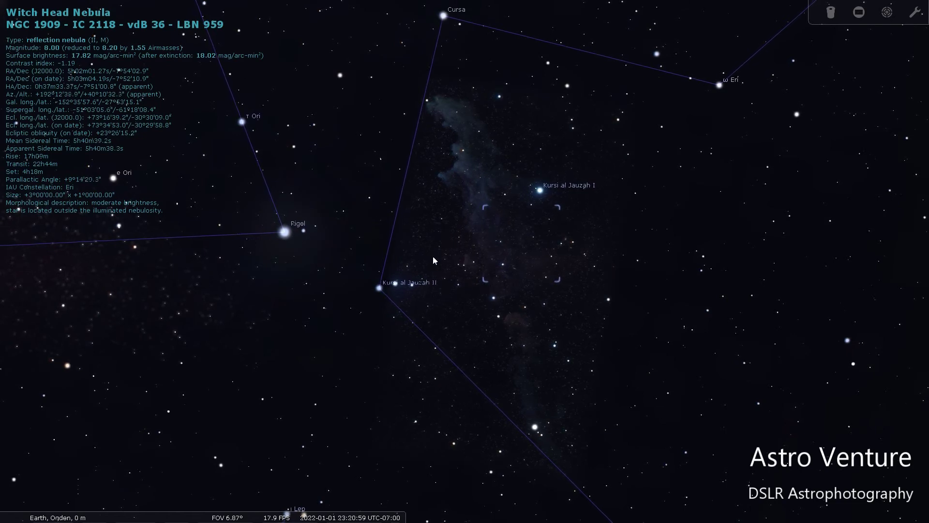
# Clear the Witch Head Nebula selection and bring the whole Orion constellation into view.
pyautogui.scroll(-2, 433, 265)
pyautogui.click(414, 232)
pyautogui.moveTo(377, 178); pyautogui.dragTo(445, 239)
pyautogui.scroll(-5, 445, 239)
pyautogui.scroll(-3, 443, 237)
pyautogui.moveTo(405, 182); pyautogui.dragTo(463, 306)
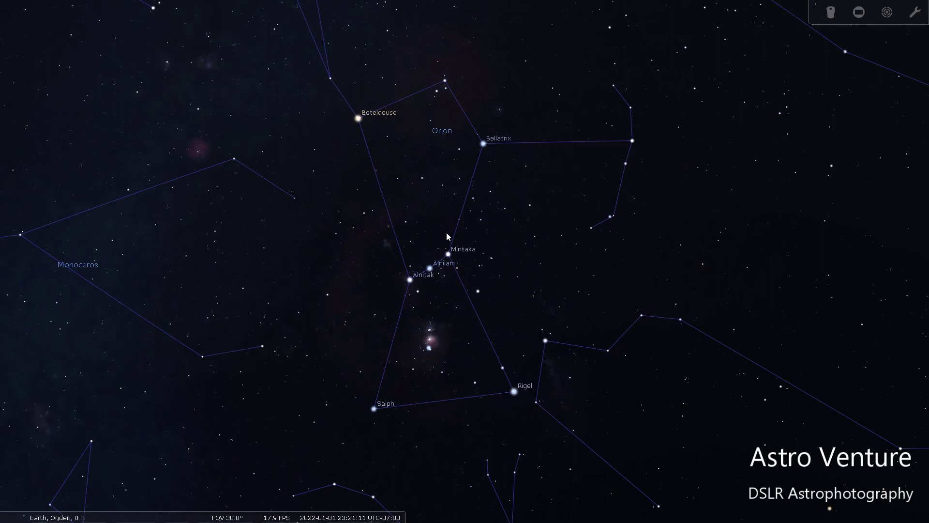
# Select the small nebula patch northeast of Orion's belt, near Alnitak, and bring it up close.
pyautogui.scroll(3, 477, 243)
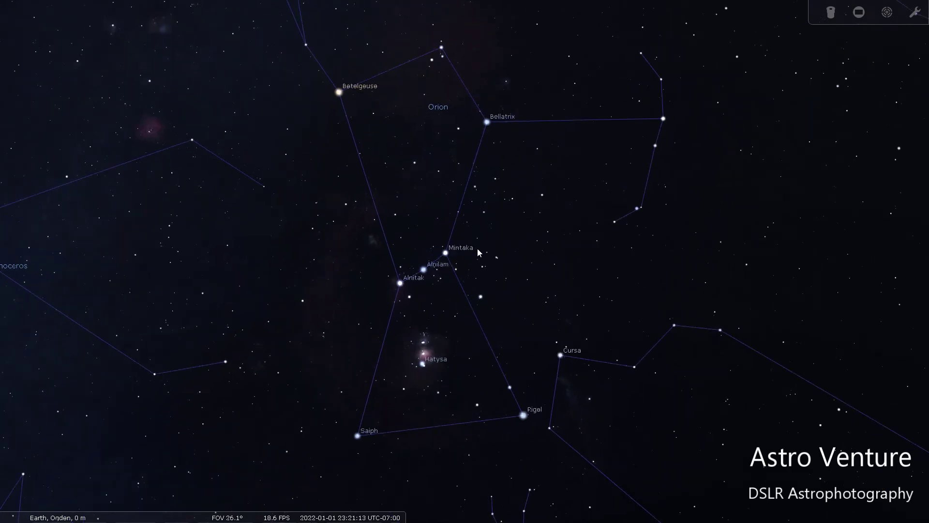
pyautogui.scroll(2, 499, 285)
pyautogui.moveTo(459, 281); pyautogui.dragTo(603, 309)
pyautogui.scroll(2, 523, 243)
pyautogui.moveTo(518, 183); pyautogui.dragTo(544, 240)
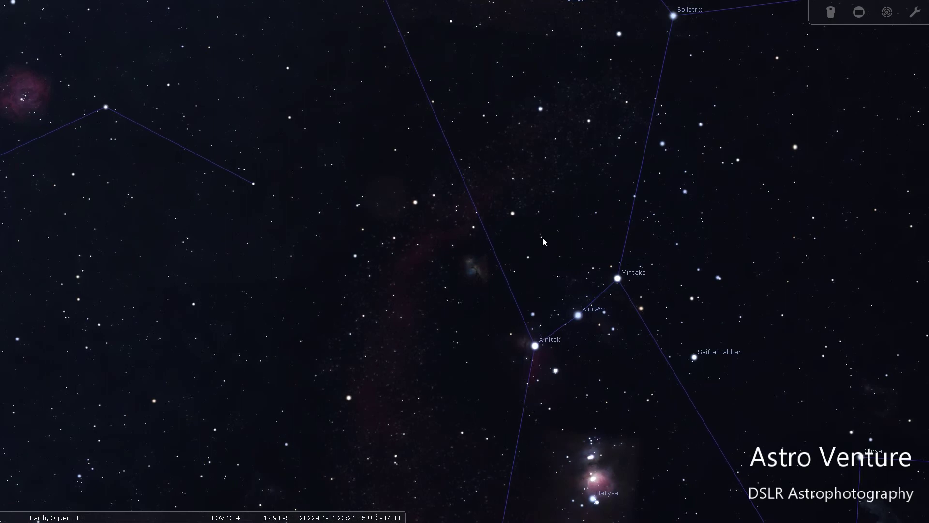
pyautogui.click(474, 269)
pyautogui.scroll(5, 477, 277)
pyautogui.scroll(5, 477, 282)
pyautogui.moveTo(585, 328); pyautogui.dragTo(500, 273)
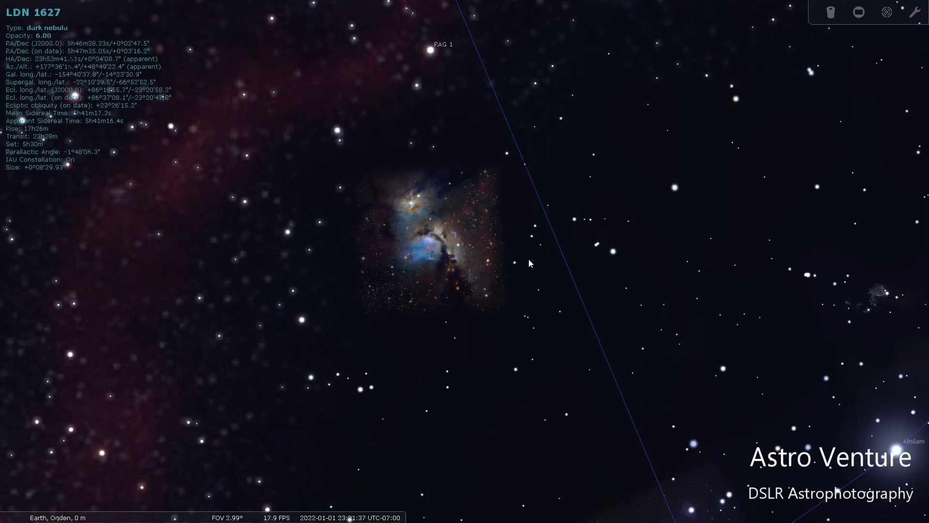
pyautogui.moveTo(529, 263); pyautogui.dragTo(521, 257)
# Turn on the deep-sky object markers and select the Casper the Friendly Ghost Nebula (M 78).
pyautogui.moveTo(233, 512)
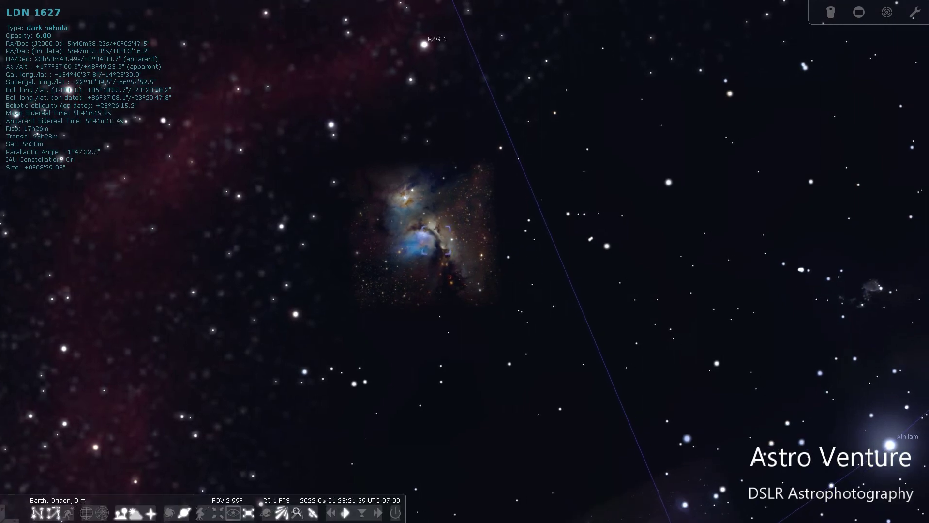
pyautogui.click(169, 514)
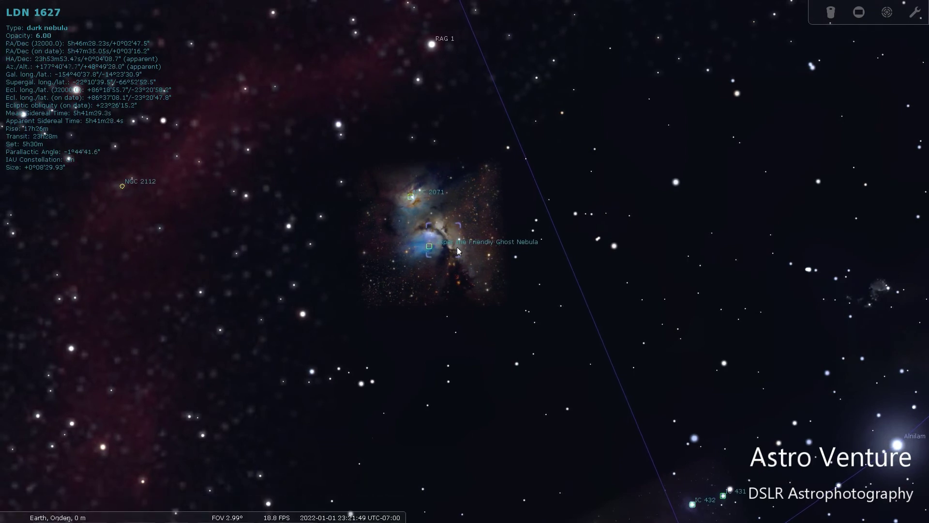
pyautogui.moveTo(466, 268); pyautogui.dragTo(509, 352)
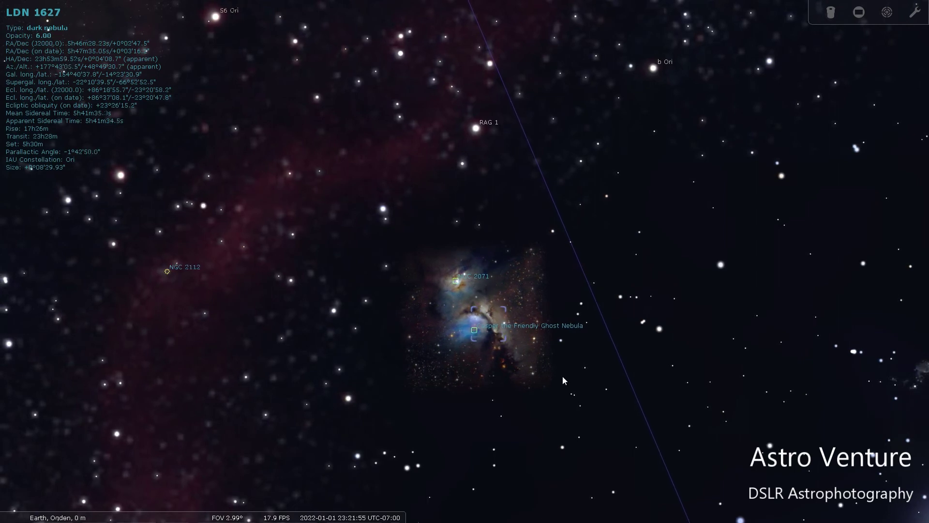
pyautogui.click(477, 331)
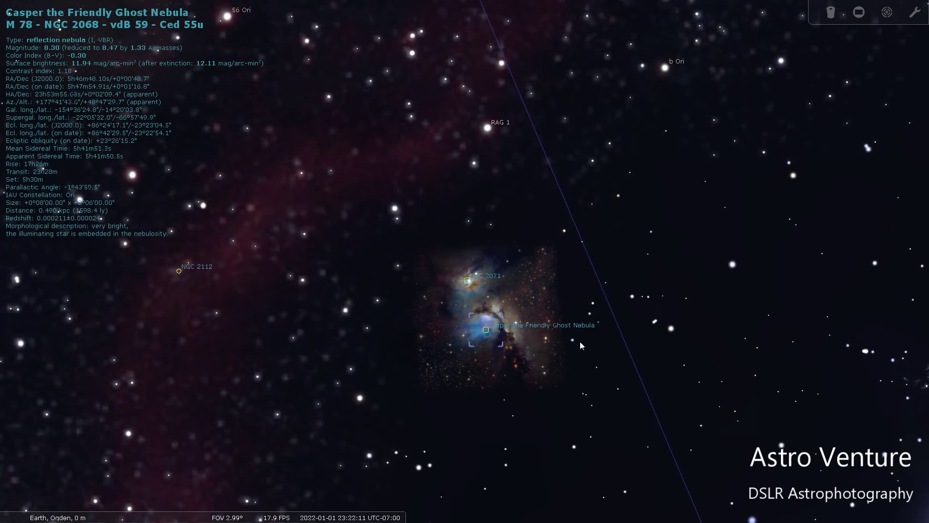
# Examine where M 78 lies relative to Alnitak and the nebulae beside it, including NGC 2023 and IC 434.
pyautogui.moveTo(653, 425); pyautogui.dragTo(542, 331)
pyautogui.moveTo(684, 452); pyautogui.dragTo(556, 211)
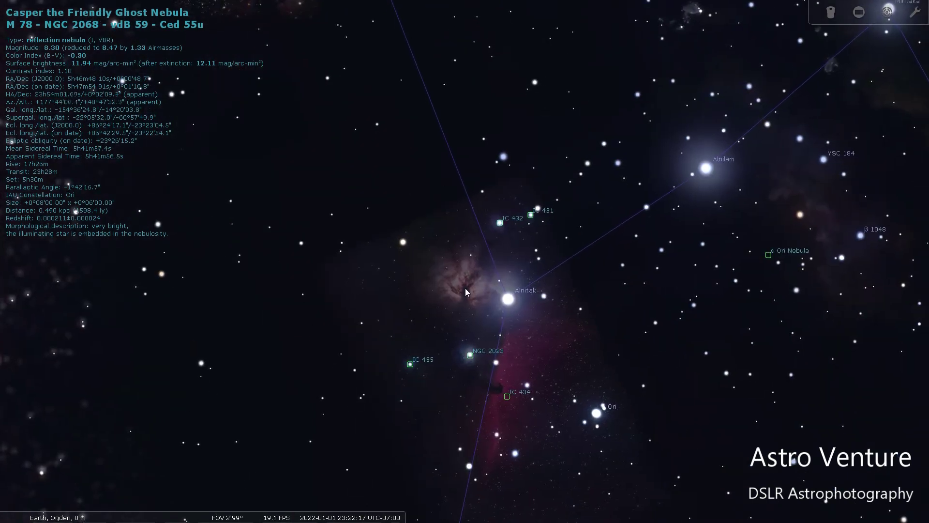
pyautogui.moveTo(478, 257); pyautogui.dragTo(571, 390)
pyautogui.moveTo(496, 292); pyautogui.dragTo(510, 337)
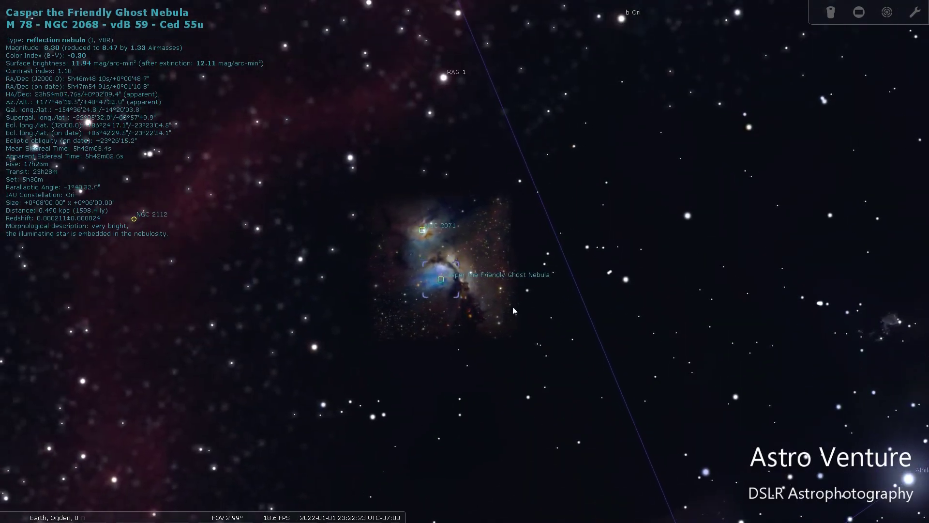
pyautogui.moveTo(681, 435); pyautogui.dragTo(533, 236)
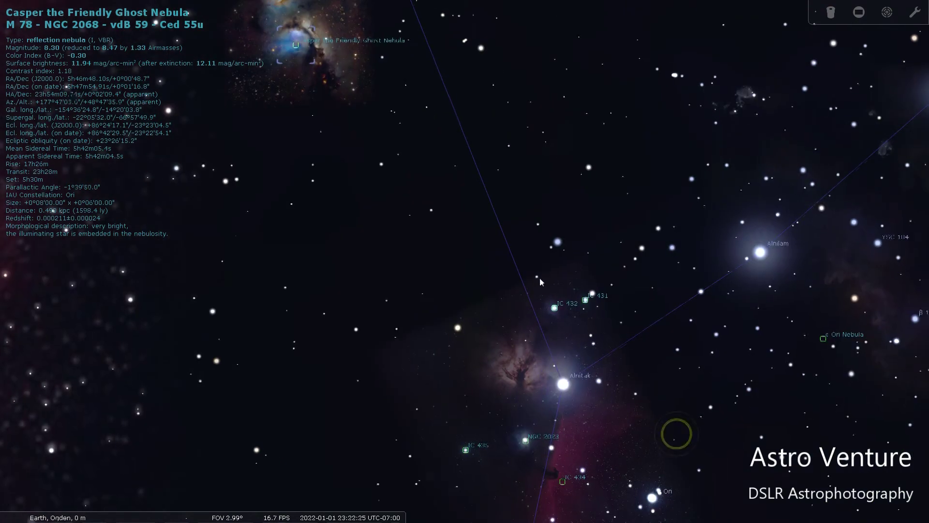
pyautogui.moveTo(647, 399); pyautogui.dragTo(608, 274)
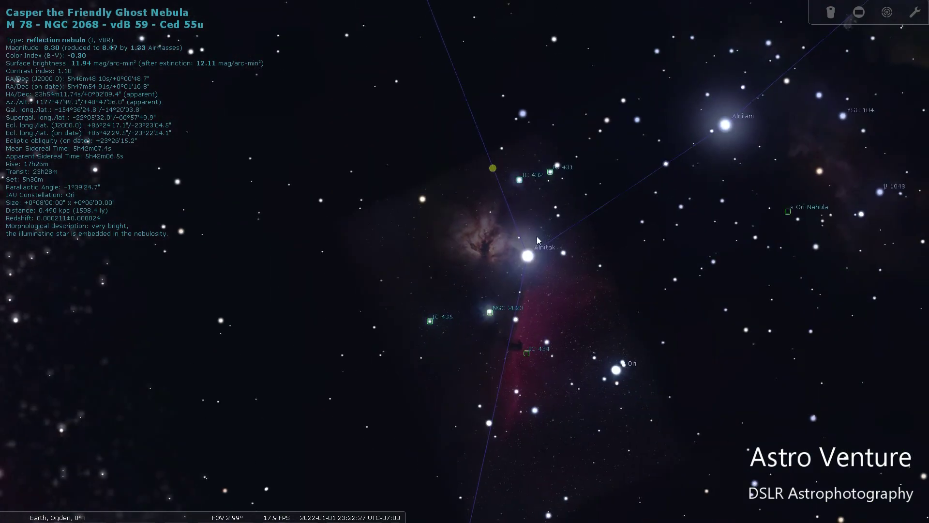
pyautogui.moveTo(516, 235); pyautogui.dragTo(749, 509)
pyautogui.moveTo(565, 314); pyautogui.dragTo(541, 342)
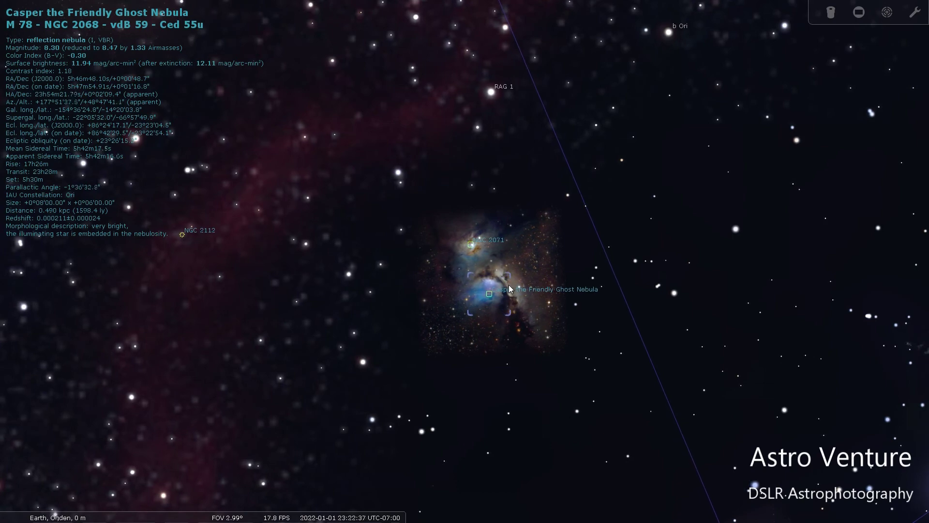
# Bring the wide southern sky around Orion into view down to the horizon.
pyautogui.scroll(-1, 509, 289)
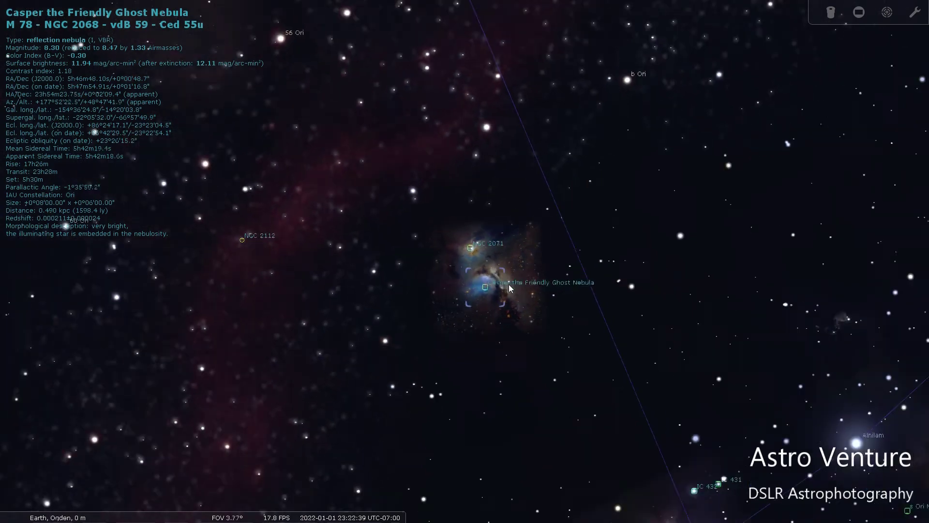
pyautogui.scroll(-5, 509, 289)
pyautogui.scroll(-5, 539, 315)
pyautogui.scroll(-5, 467, 281)
pyautogui.scroll(-3, 574, 292)
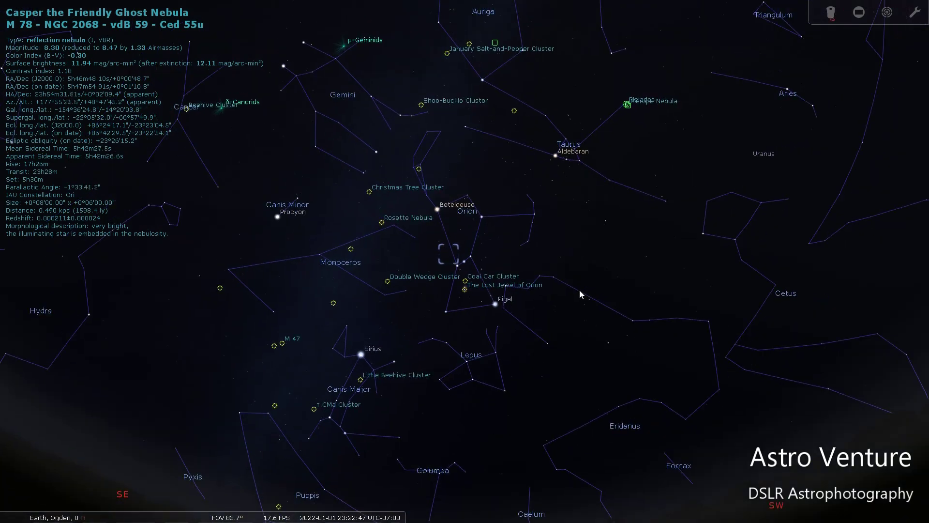
pyautogui.moveTo(581, 293); pyautogui.dragTo(555, 230)
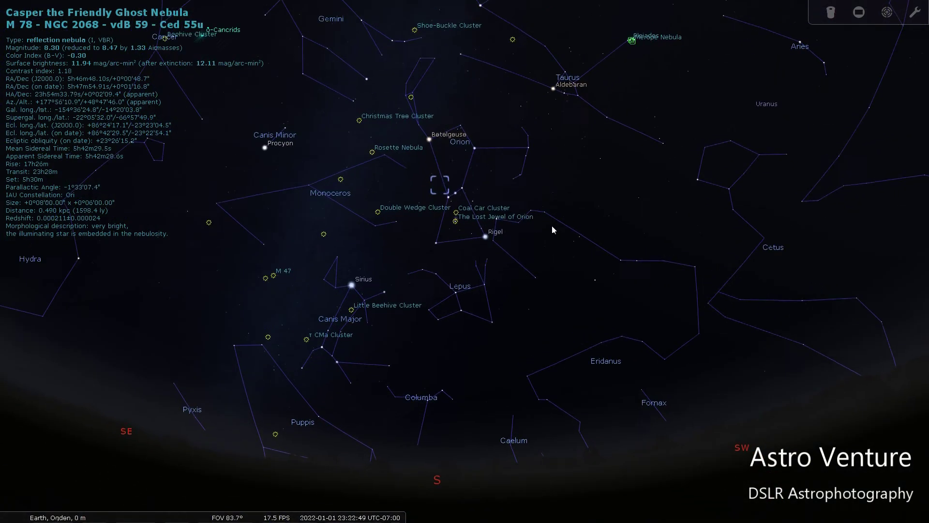